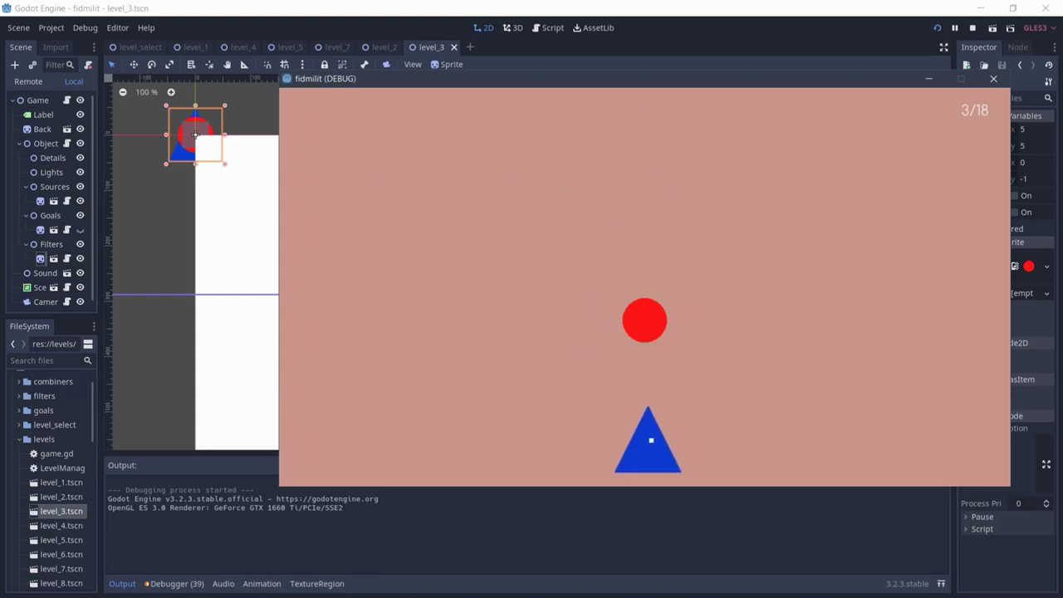
Step: Move the red circle upward in level 3 of the running game
{"action": "left_click_drag", "start_coordinate": [642, 273], "coordinate": [650, 206]}
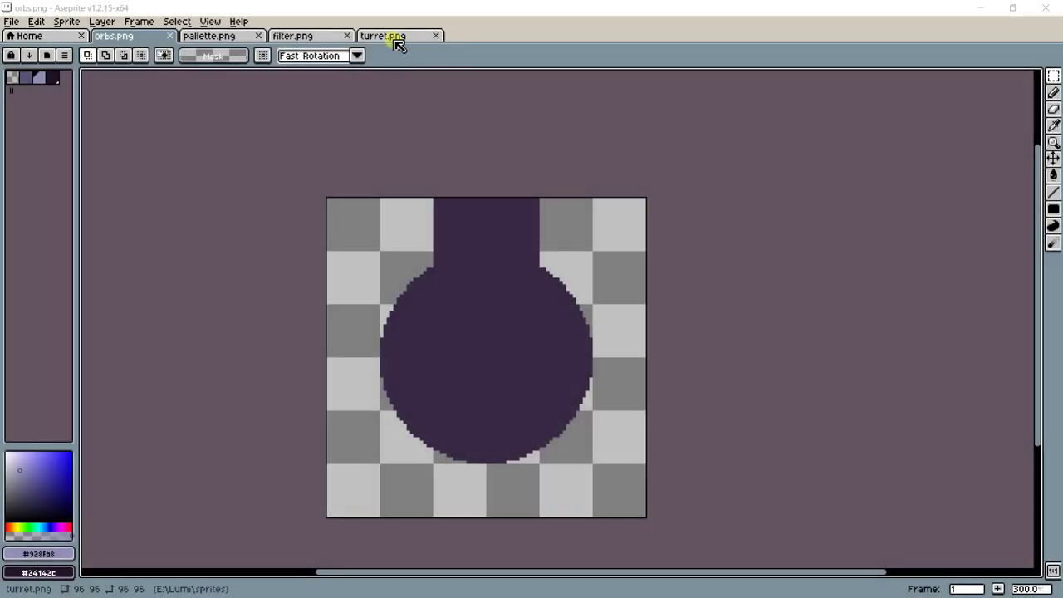
Step: Switch to Aseprite, review the turret.png sprite and return to the orbs.png sprite
{"action": "mouse_move", "coordinate": [1024, 212]}
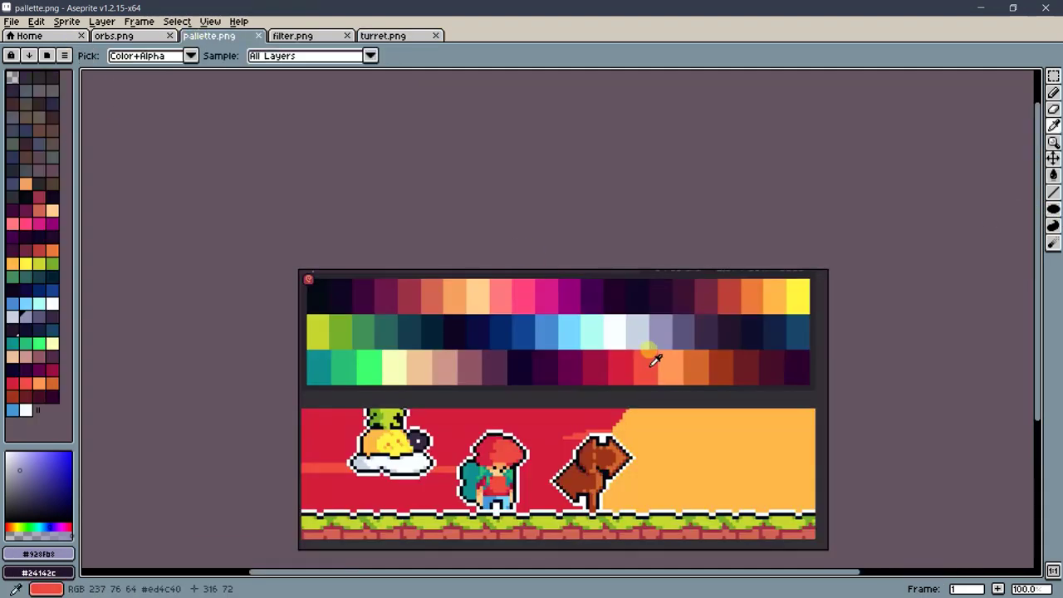
{"action": "left_click", "coordinate": [403, 36]}
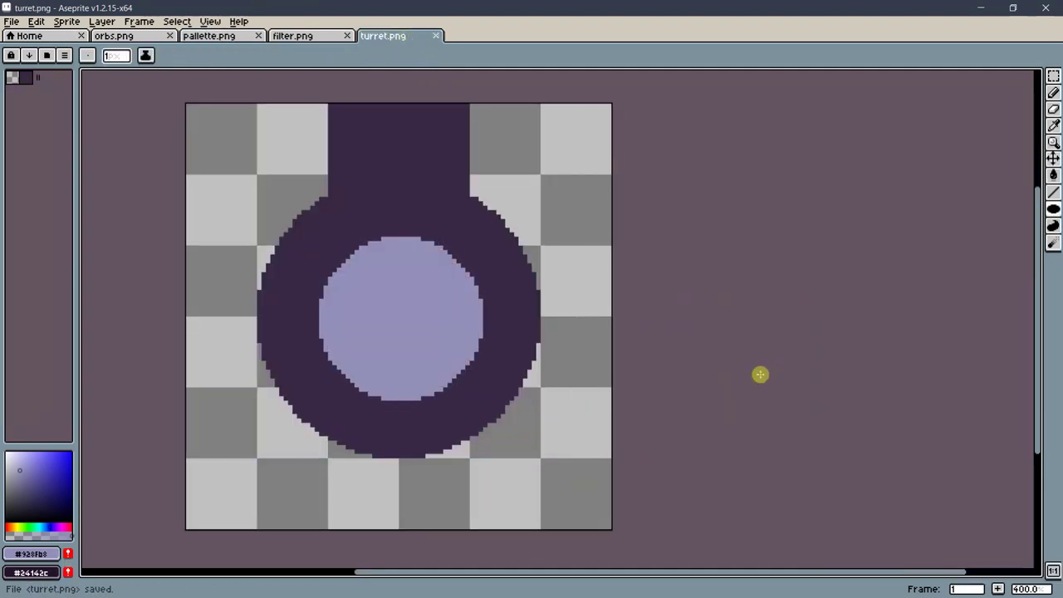
{"action": "left_click", "coordinate": [142, 37]}
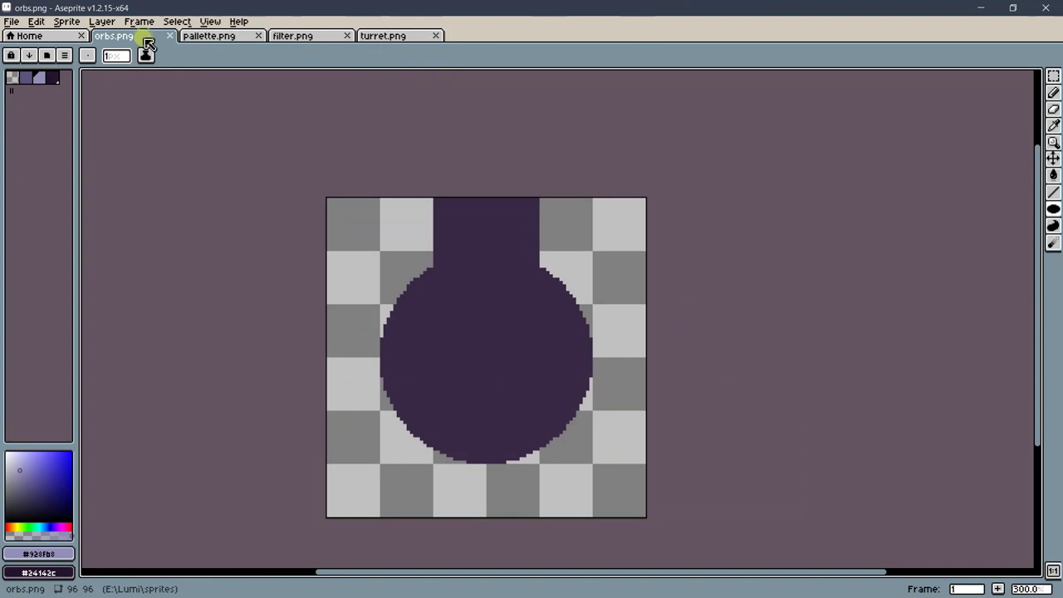
{"action": "left_click", "coordinate": [11, 21]}
{"action": "left_click", "coordinate": [72, 91]}
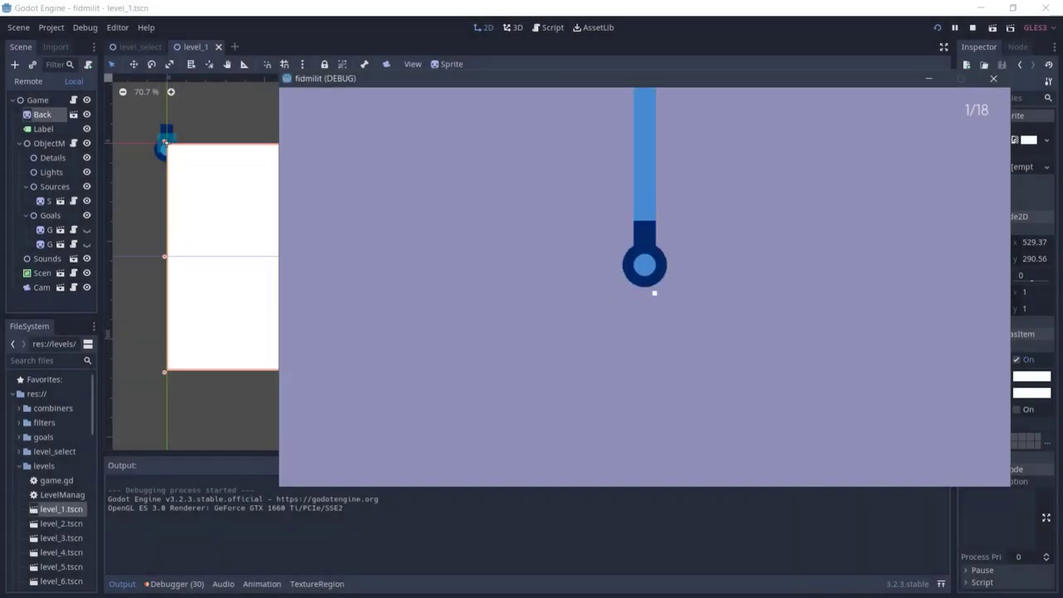
Step: Switch to the running Godot game and rotate the blue light source repeatedly in level 1
{"action": "left_click", "coordinate": [655, 272]}
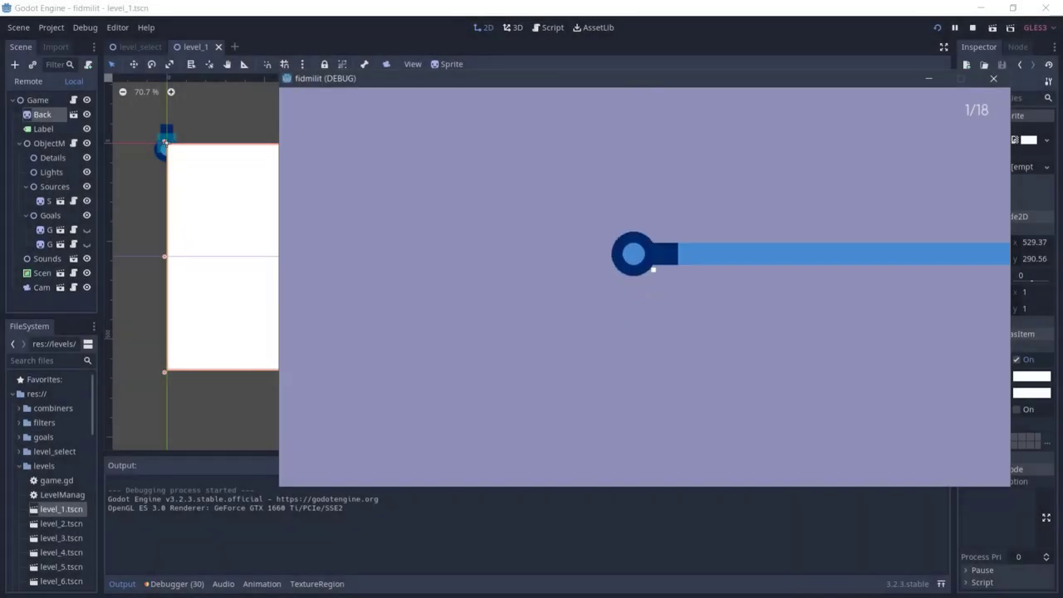
{"action": "left_click", "coordinate": [653, 270]}
{"action": "left_click", "coordinate": [653, 270]}
{"action": "left_click", "coordinate": [654, 270]}
{"action": "left_click", "coordinate": [653, 270]}
{"action": "left_click", "coordinate": [653, 270]}
{"action": "left_click", "coordinate": [653, 270]}
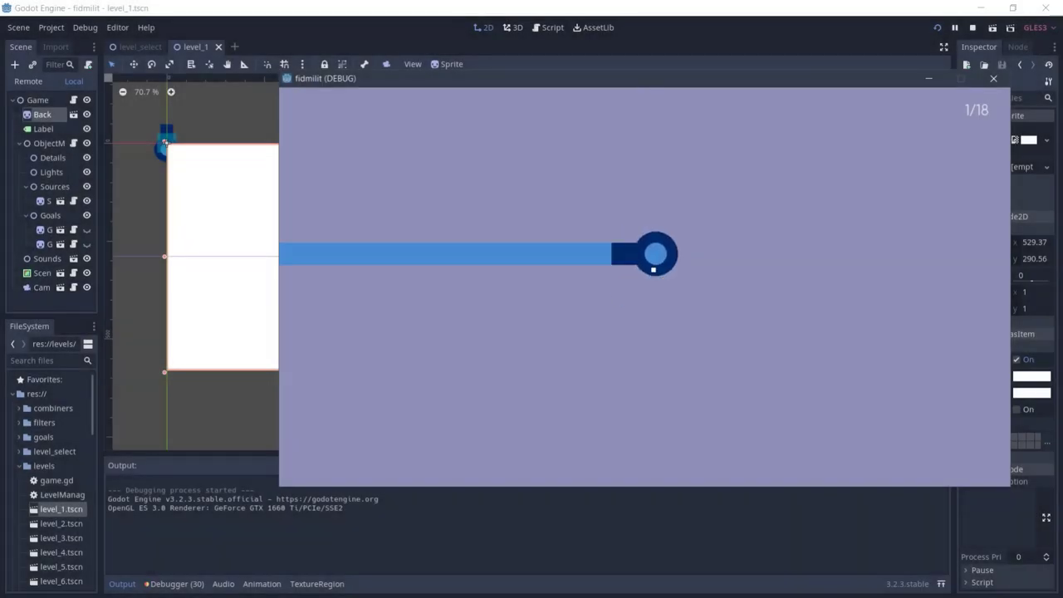
{"action": "left_click", "coordinate": [654, 269]}
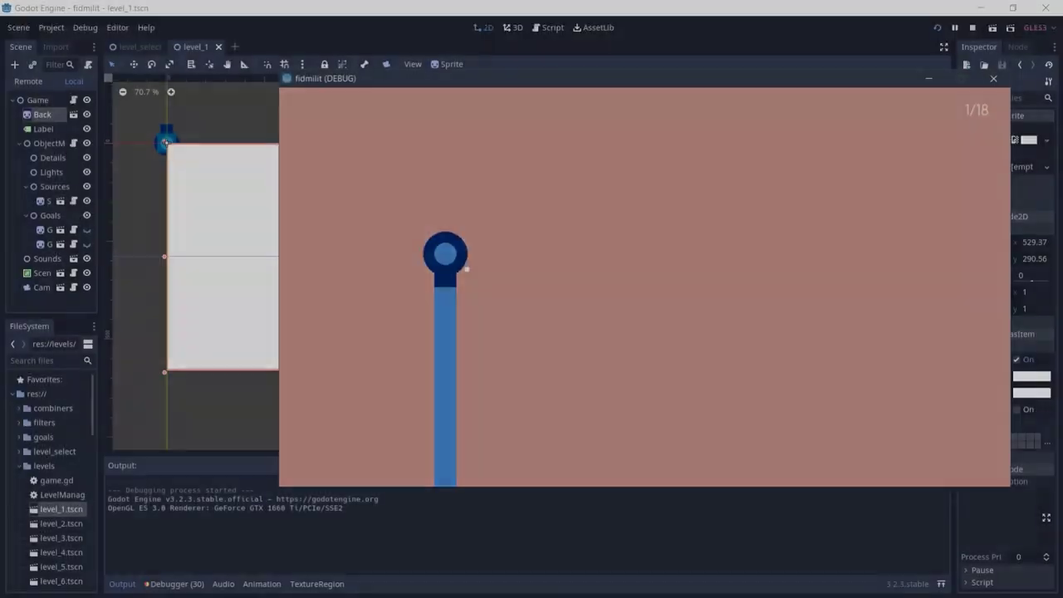
Step: Rotate the blue source against the pink level 1 background, moving it to the right and turning it again
{"action": "left_click", "coordinate": [466, 269]}
{"action": "left_click", "coordinate": [465, 268]}
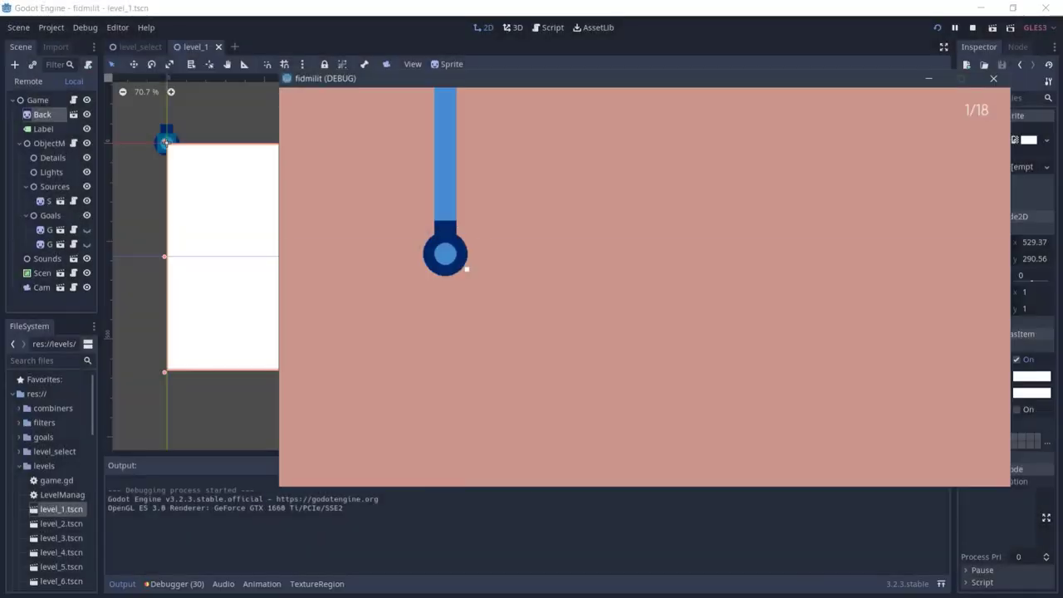
{"action": "left_click", "coordinate": [466, 268]}
{"action": "left_click", "coordinate": [466, 268]}
{"action": "left_click", "coordinate": [466, 269]}
{"action": "left_click_drag", "start_coordinate": [466, 269], "coordinate": [569, 267]}
{"action": "left_click", "coordinate": [569, 267]}
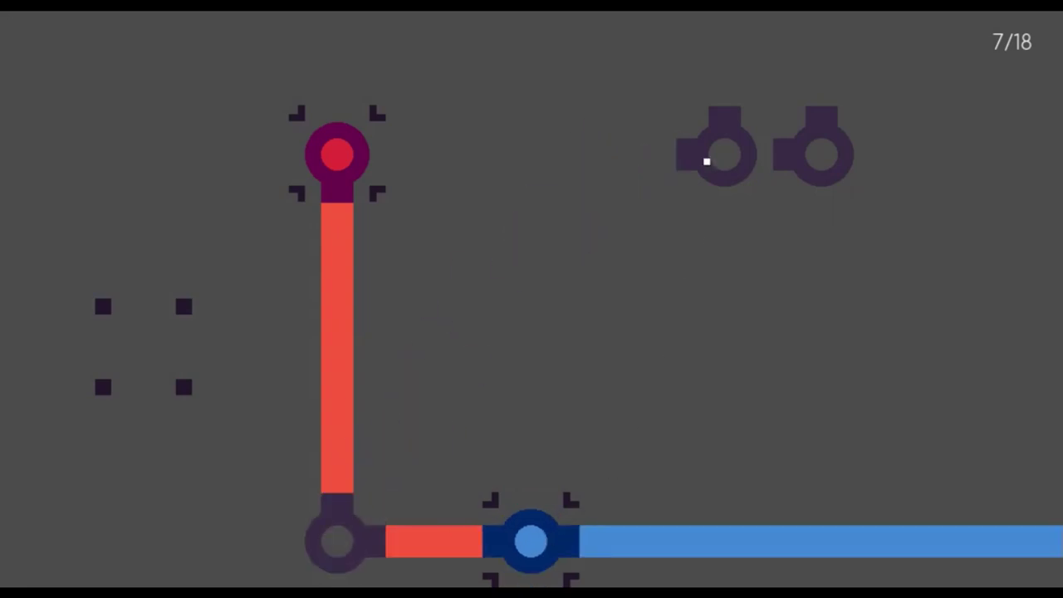
Step: In level 7, place one dark corner piece to bend the blue beam upward, and rotate and lower the other corner piece
{"action": "left_click_drag", "start_coordinate": [705, 161], "coordinate": [791, 419]}
{"action": "left_click", "coordinate": [794, 154]}
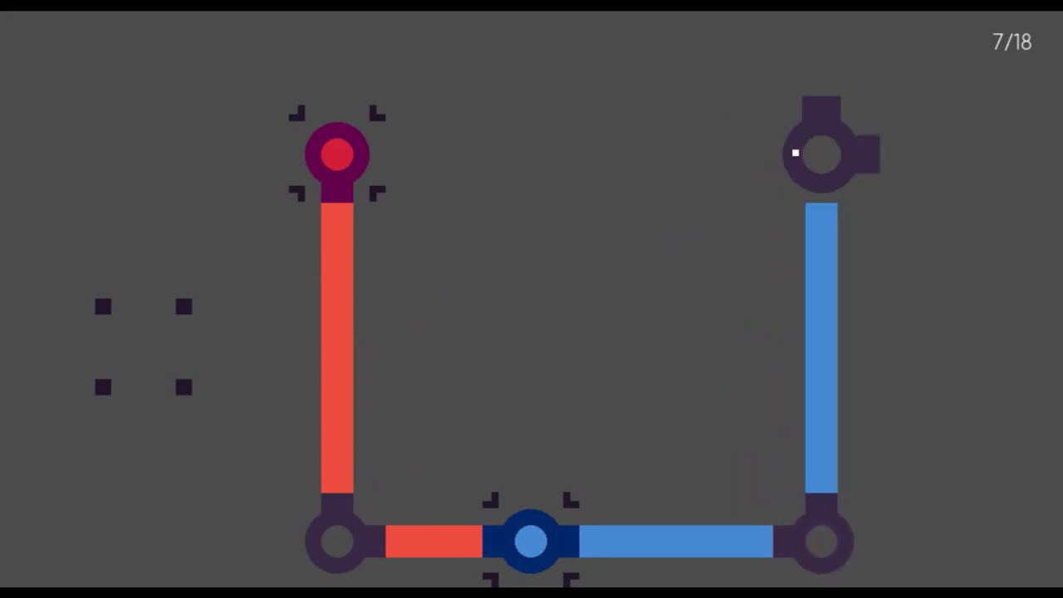
{"action": "left_click", "coordinate": [795, 155]}
{"action": "left_click_drag", "start_coordinate": [795, 155], "coordinate": [808, 341]}
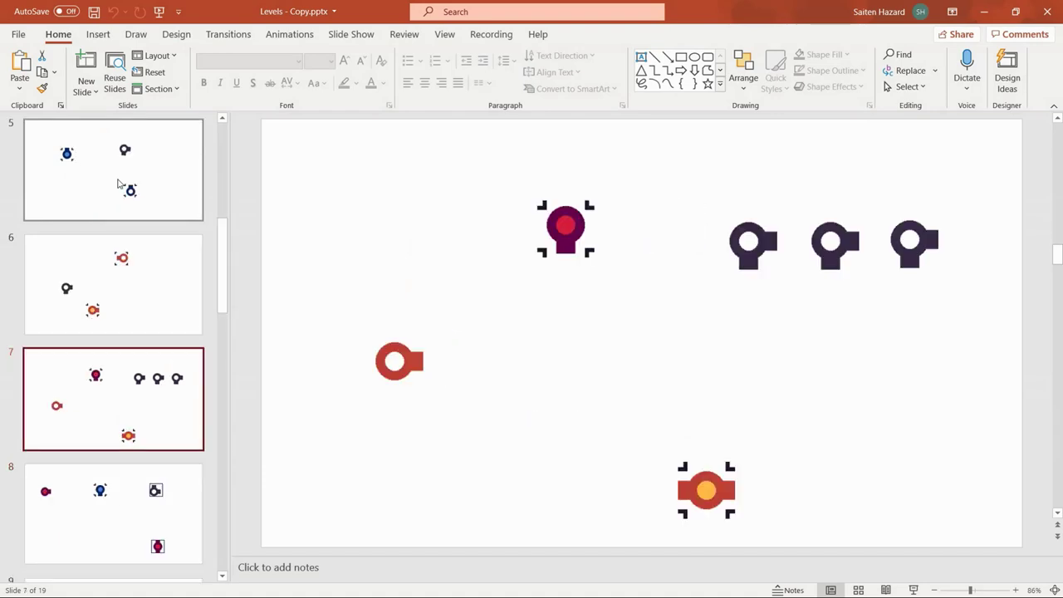
Step: Switch to PowerPoint and browse the level design slides in Levels - Copy.pptx from slide 7 onward
{"action": "key", "text": "Down"}
{"action": "key", "text": "Down"}
{"action": "key", "text": "Down"}
{"action": "key", "text": "Down"}
{"action": "key", "text": "Down"}
{"action": "key", "text": "Down"}
{"action": "key", "text": "Down"}
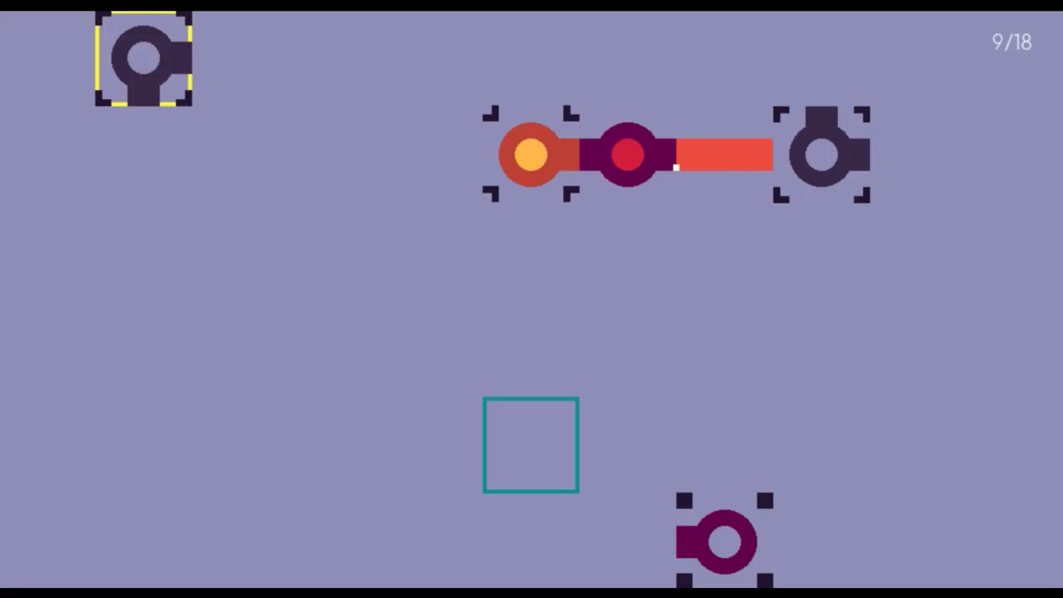
Step: In level 9 of the running game, move the purple source away from the orange source and rotate the orange source
{"action": "left_click_drag", "start_coordinate": [674, 166], "coordinate": [333, 253]}
{"action": "left_click", "coordinate": [532, 156]}
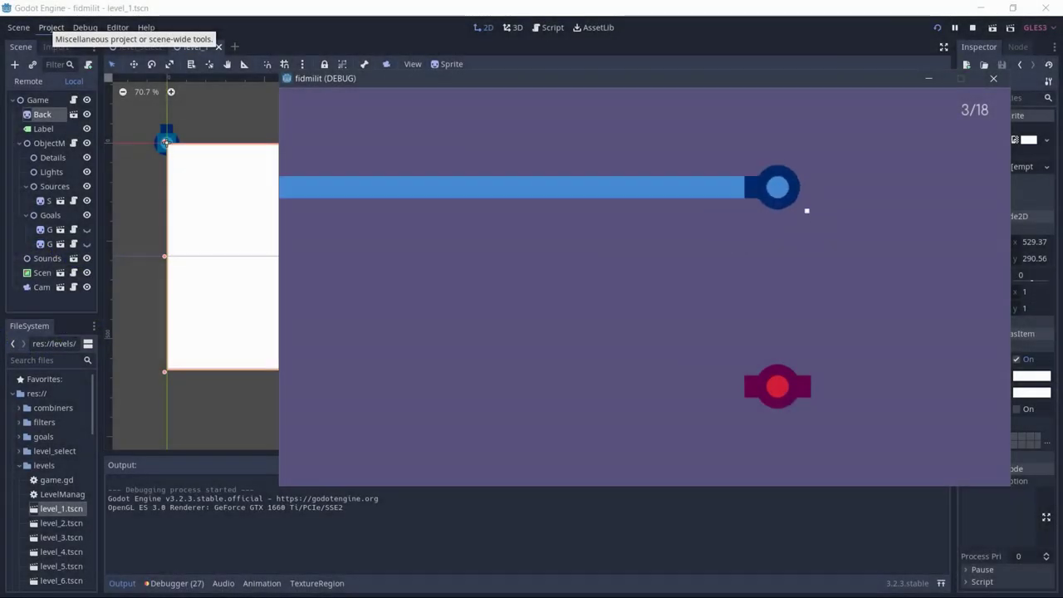
Step: Rotate the blue source in level 3 and reposition the red source below it
{"action": "left_click", "coordinate": [778, 192]}
{"action": "left_click", "coordinate": [779, 199]}
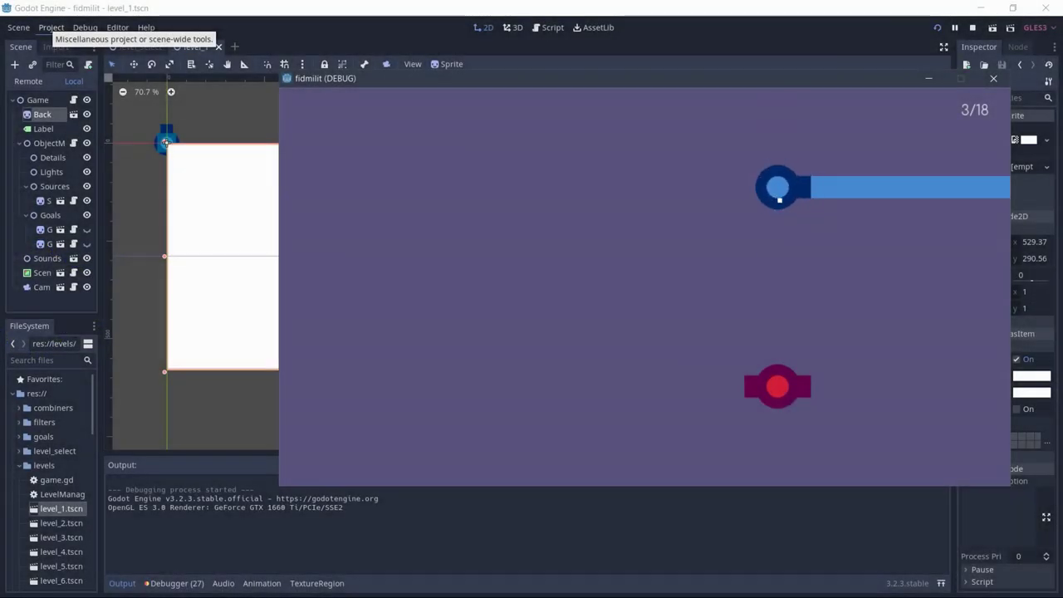
{"action": "left_click", "coordinate": [779, 199]}
{"action": "mouse_move", "coordinate": [775, 383]}
{"action": "left_mouse_down"}
{"action": "mouse_move", "coordinate": [703, 379]}
{"action": "mouse_move", "coordinate": [790, 385]}
{"action": "left_mouse_up"}
{"action": "left_click", "coordinate": [697, 378]}
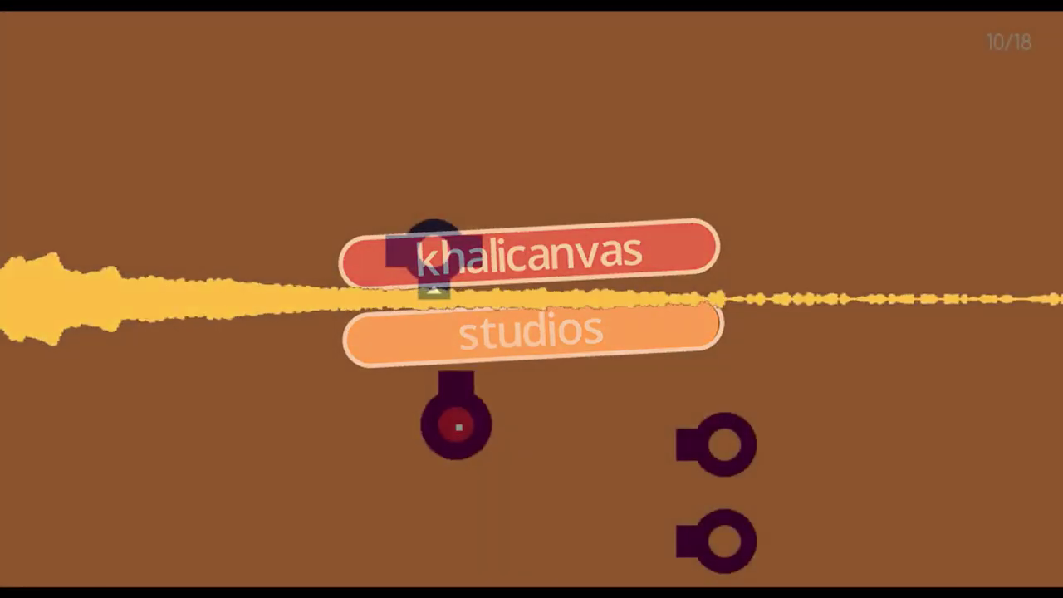
Step: Move the two hollow purple goals in level 10, one straight up and the other to the far left
{"action": "left_click_drag", "start_coordinate": [683, 443], "coordinate": [709, 264]}
{"action": "left_click", "coordinate": [723, 514]}
{"action": "left_click_drag", "start_coordinate": [723, 515], "coordinate": [240, 249]}
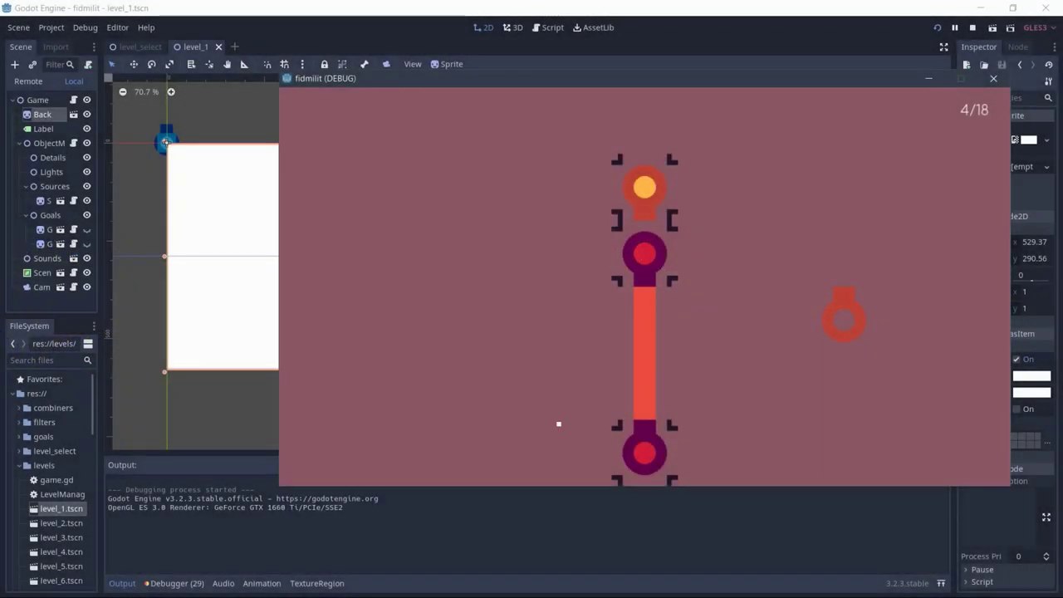
Step: Rotate the upper orange source in level 4, and choose level 5 on the level select screen
{"action": "left_click", "coordinate": [663, 194]}
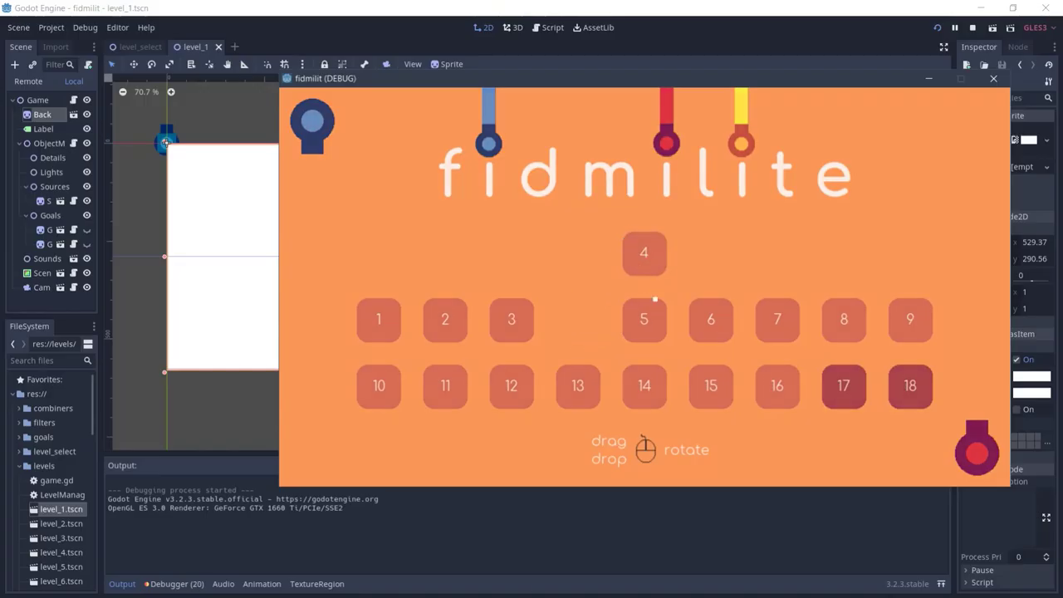
{"action": "left_click", "coordinate": [650, 320]}
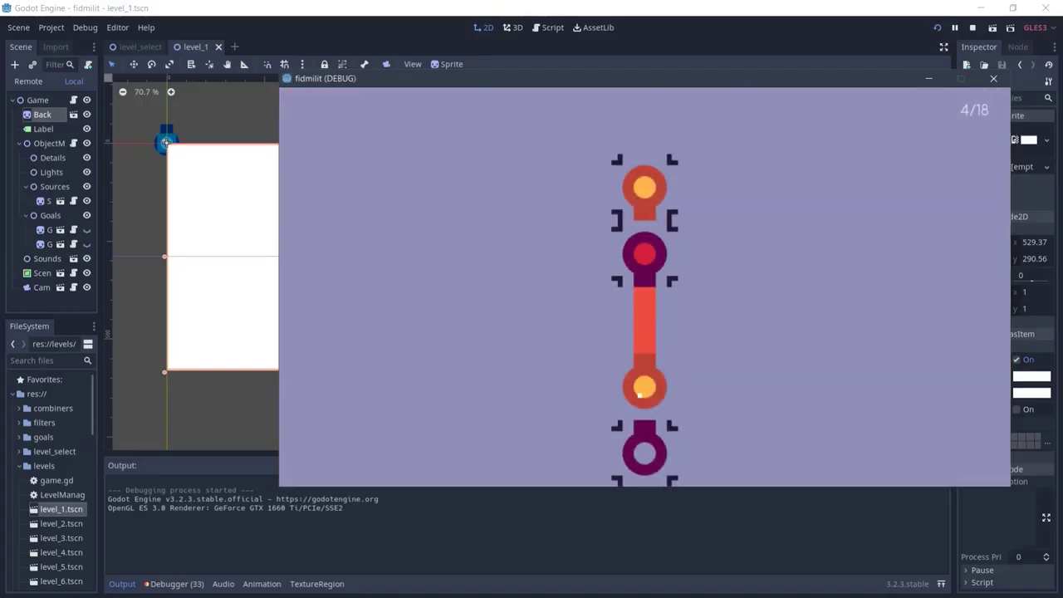
Step: Move the lower orange source out of the red beam in level 4
{"action": "left_click_drag", "start_coordinate": [644, 384], "coordinate": [465, 289]}
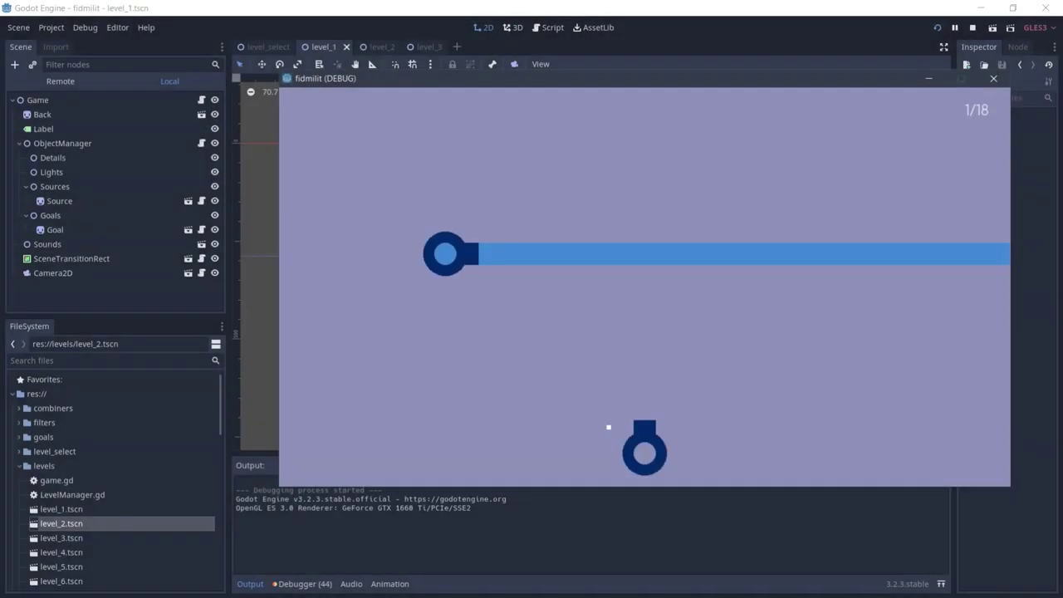
Step: Place the hollow blue goal in the blue beam in level 1, and do the same in level 2
{"action": "left_click_drag", "start_coordinate": [640, 444], "coordinate": [635, 257]}
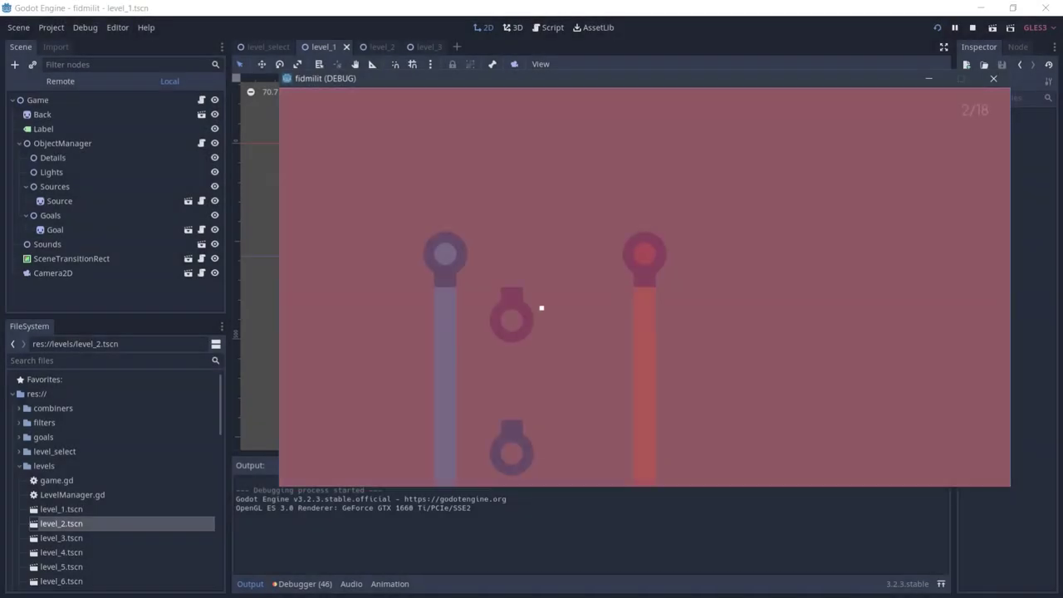
{"action": "left_click_drag", "start_coordinate": [520, 445], "coordinate": [454, 444]}
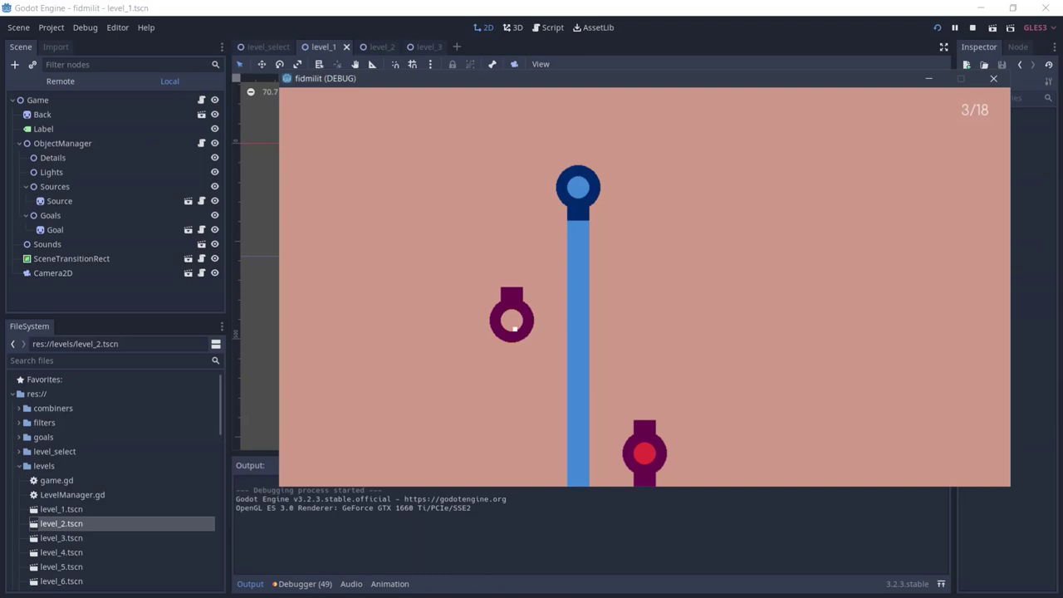
Step: In level 3, place the red source in the blue beam and position the hollow purple goal directly beneath it
{"action": "left_click_drag", "start_coordinate": [514, 329], "coordinate": [446, 393]}
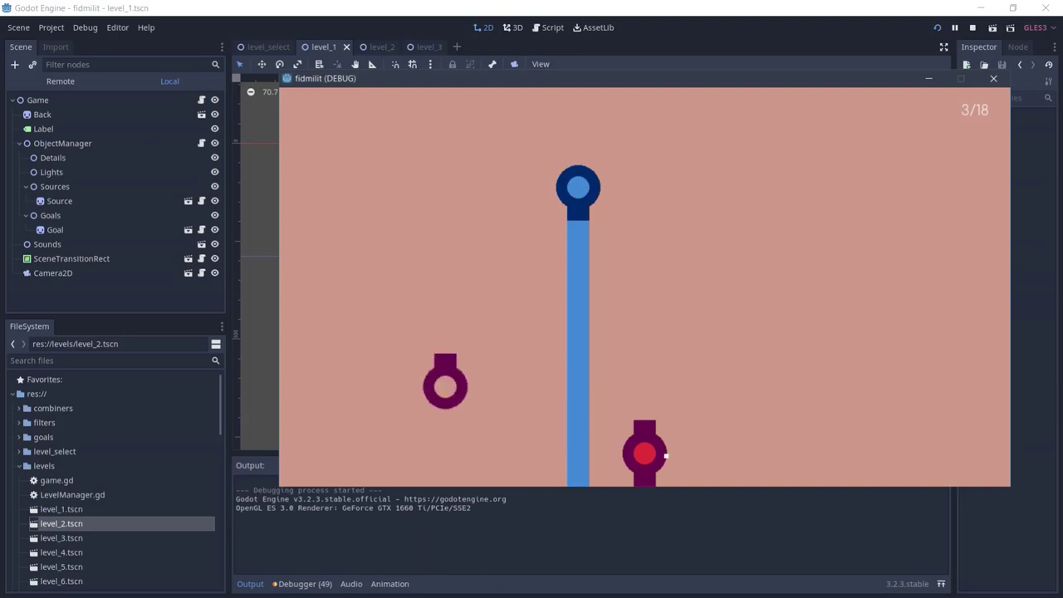
{"action": "left_click_drag", "start_coordinate": [664, 455], "coordinate": [599, 323]}
{"action": "left_click_drag", "start_coordinate": [445, 386], "coordinate": [574, 447]}
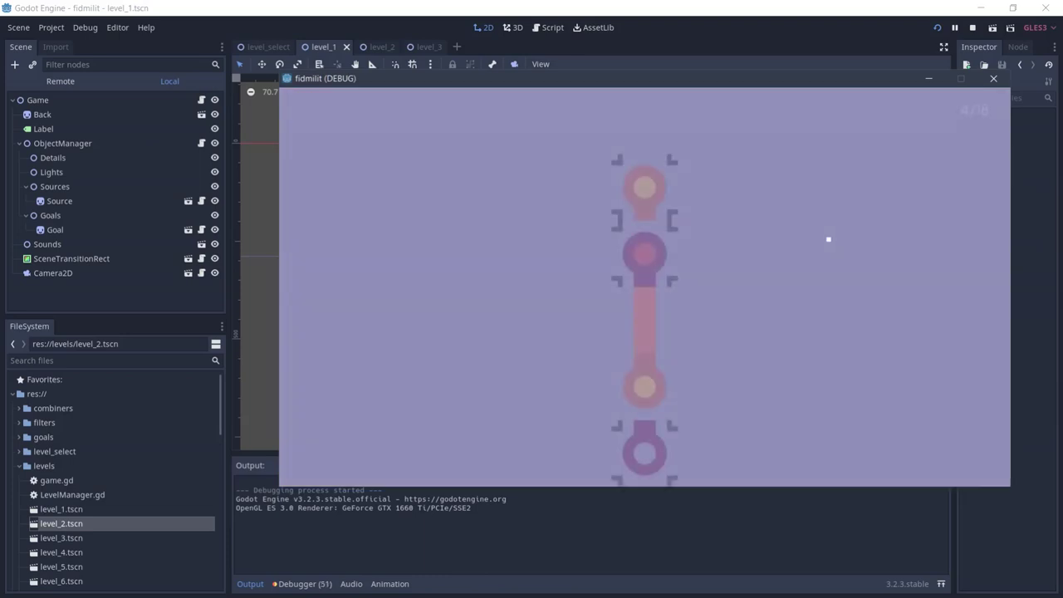